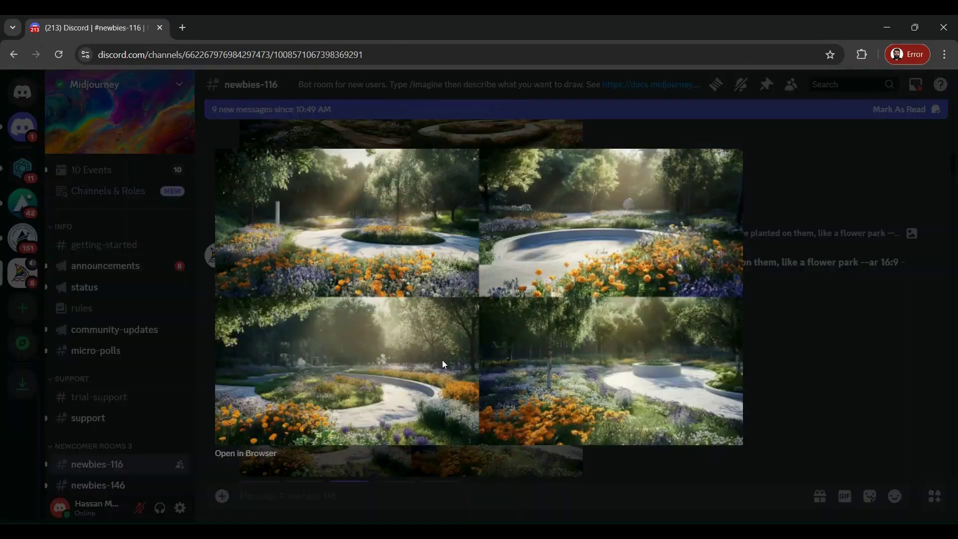
- View the enlarged image grids generated from the flower park prompt in the newbies-116 channel
click(840, 352)
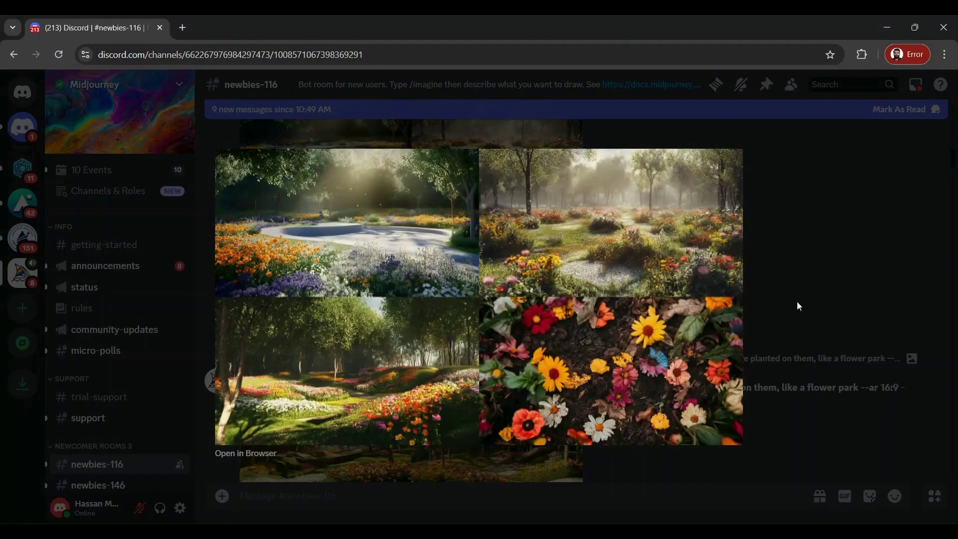
click(798, 306)
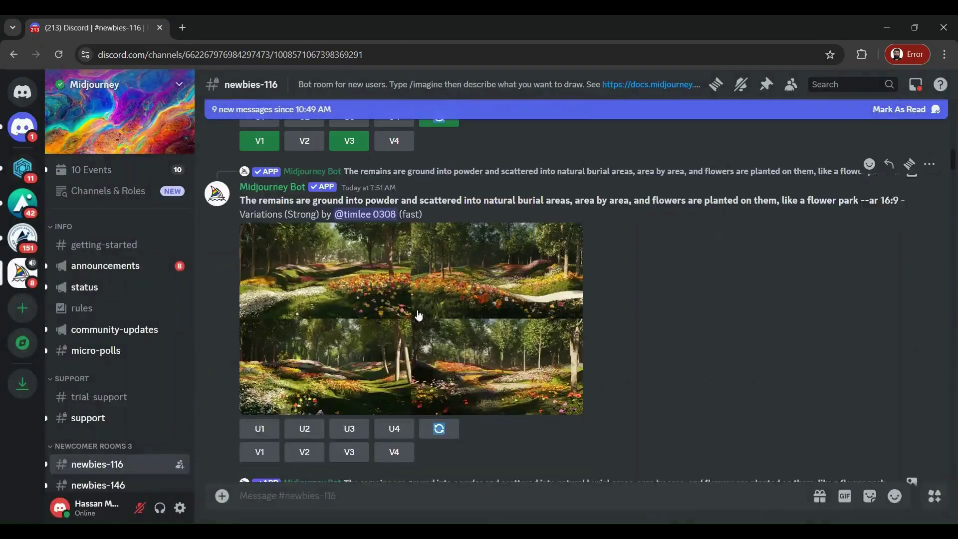
click(416, 314)
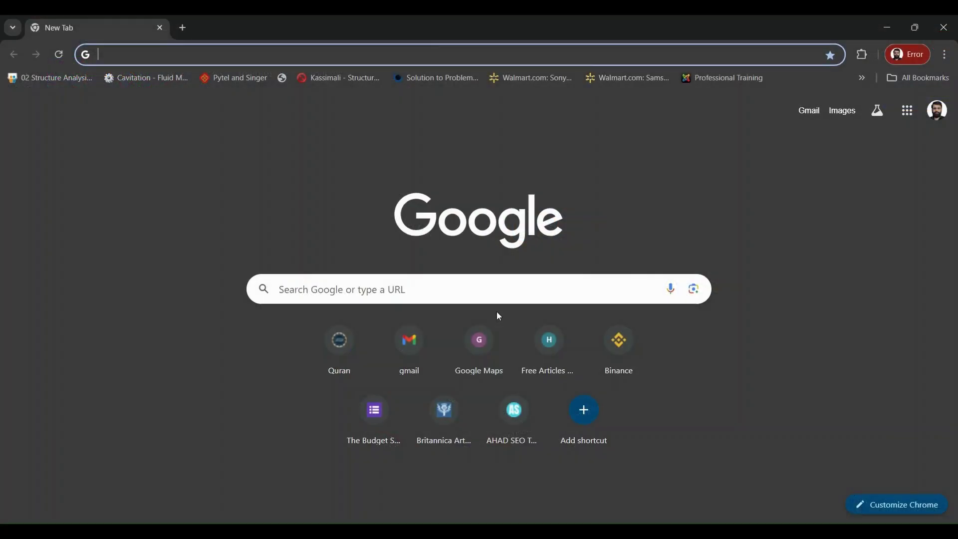
- Go to the Midjourney website and log in to the account
text(midjourn)
click(205, 80)
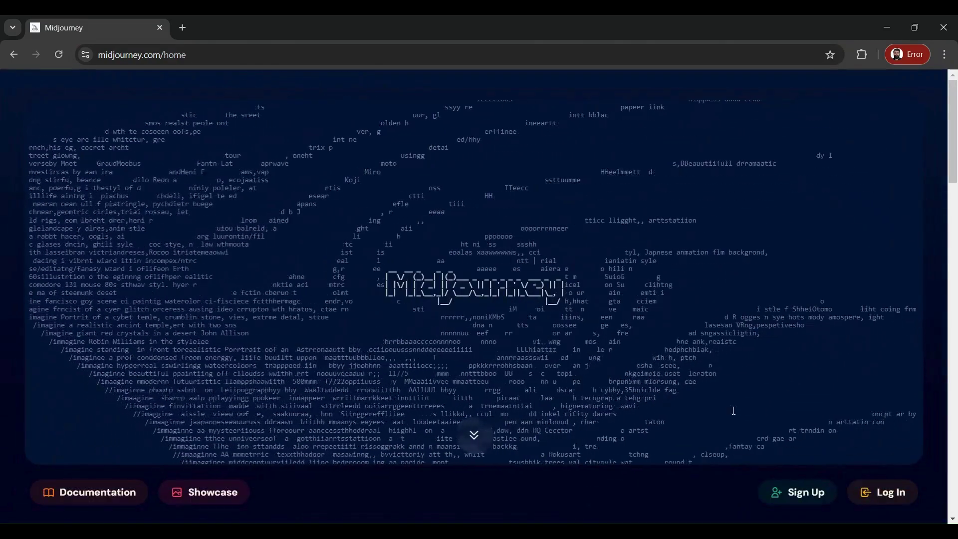
click(880, 494)
double_click(460, 269)
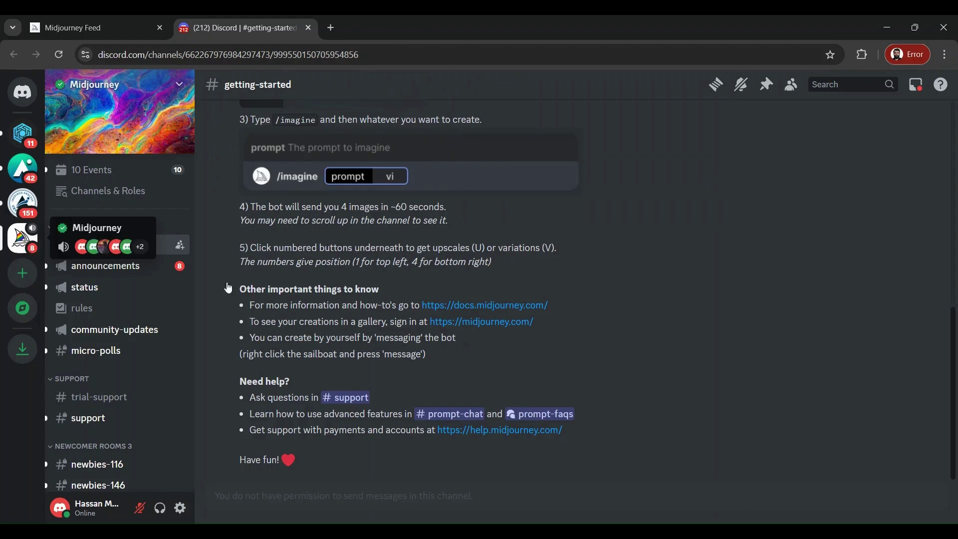
- Open the newbies-146 channel and view the "baby harry potter keychain 3d model" image grid enlarged
click(100, 484)
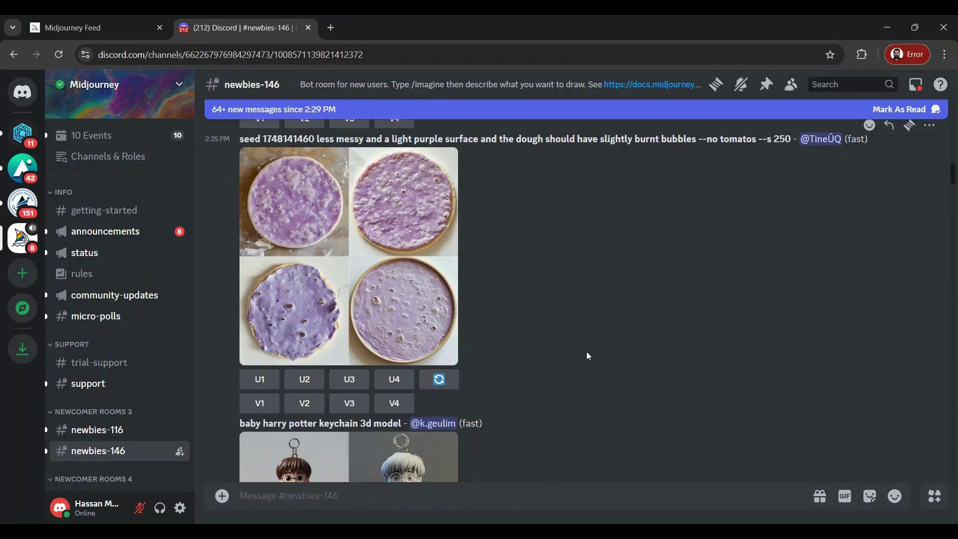
scroll(588, 356, up, 6)
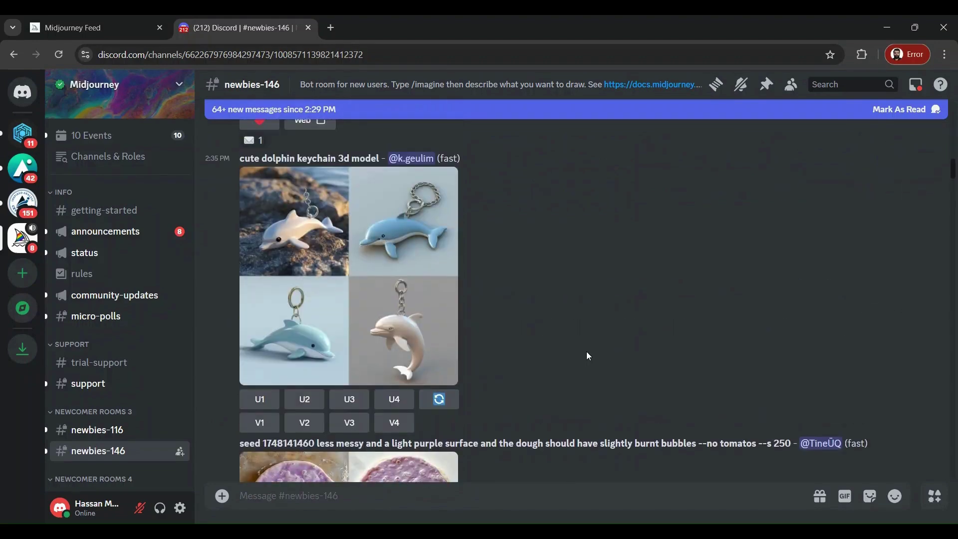
scroll(588, 356, up, 10)
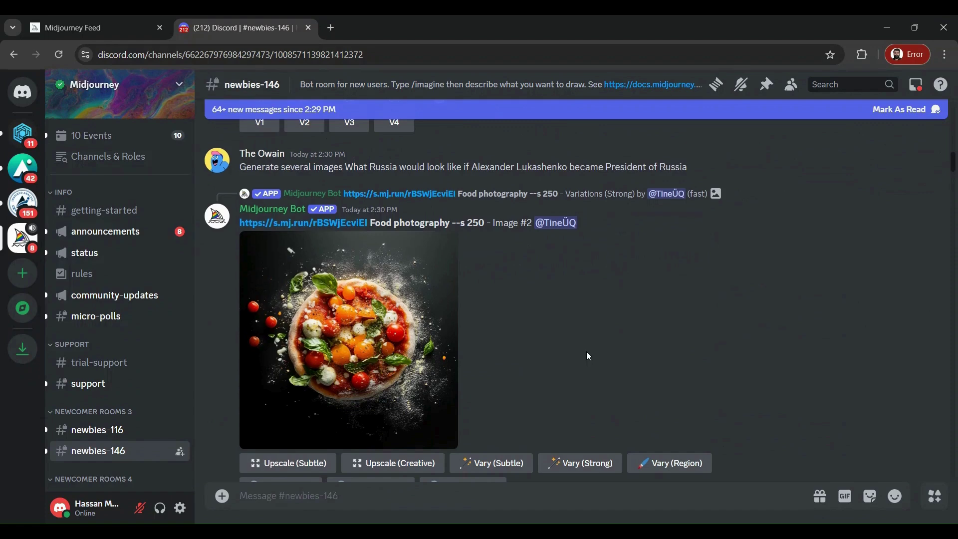
scroll(587, 356, down, 10)
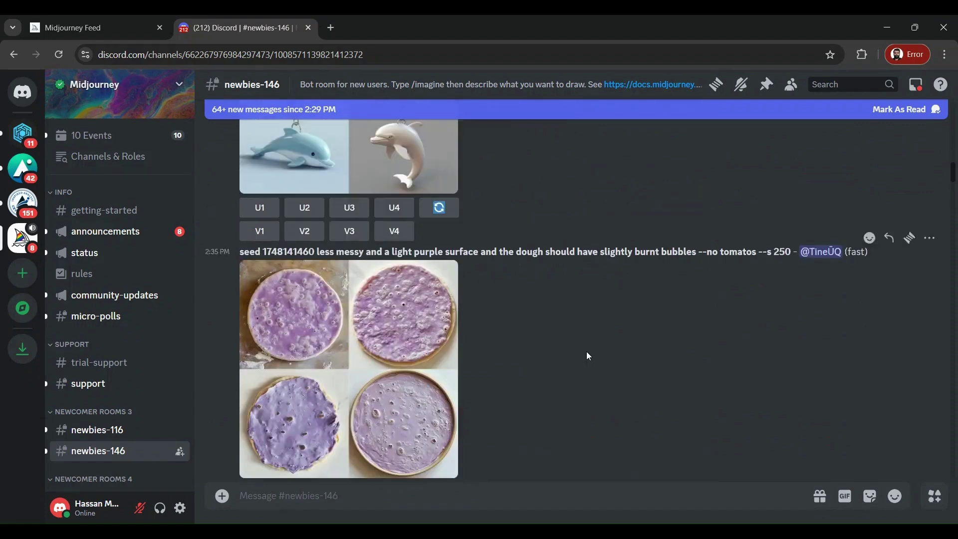
scroll(587, 356, down, 2)
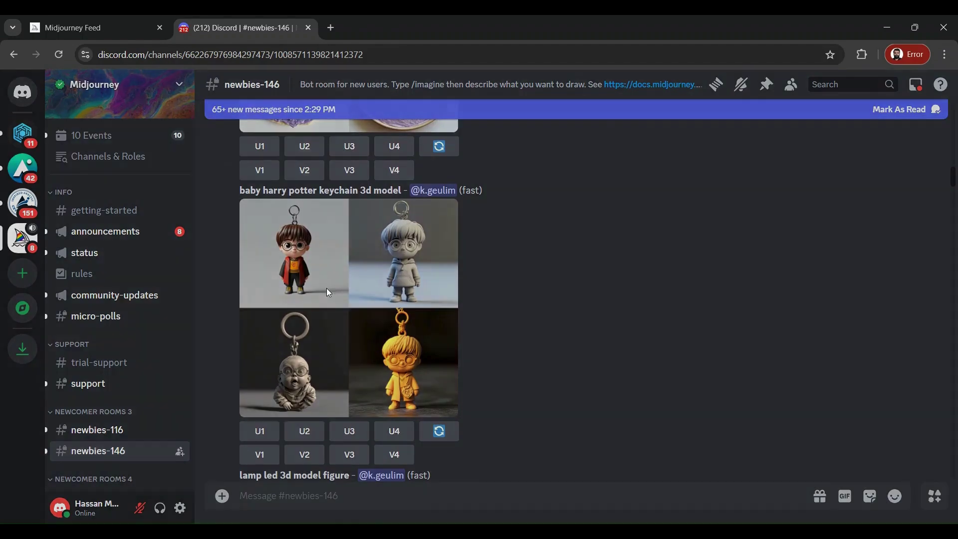
click(326, 288)
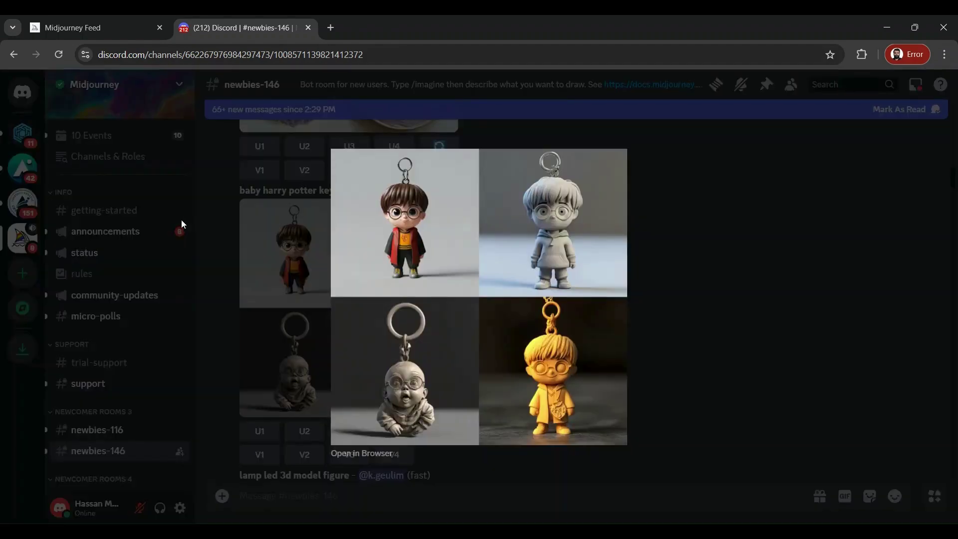
click(721, 264)
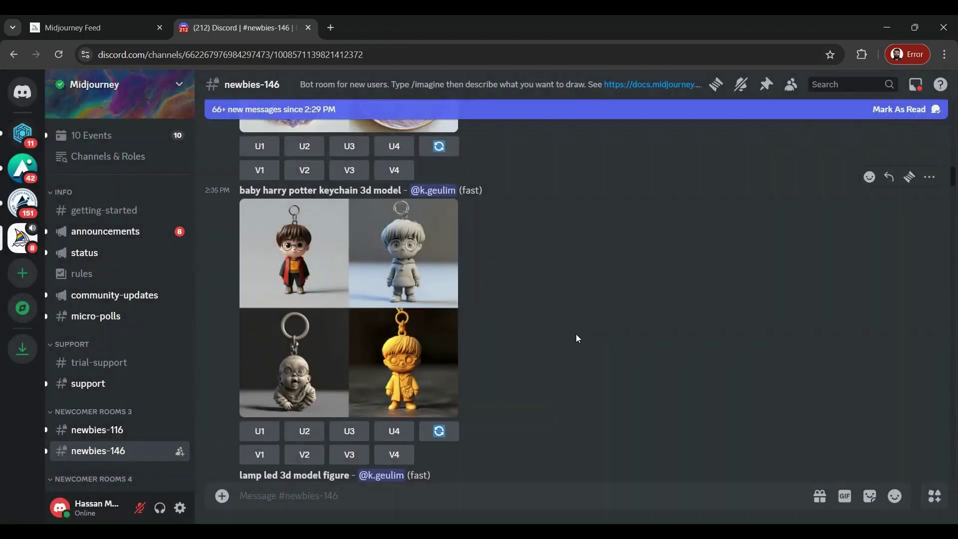
- View the image grid for the "lamp led 3d ufo figure" prompt enlarged, and close the preview
scroll(576, 335, down, 3)
scroll(577, 339, down, 9)
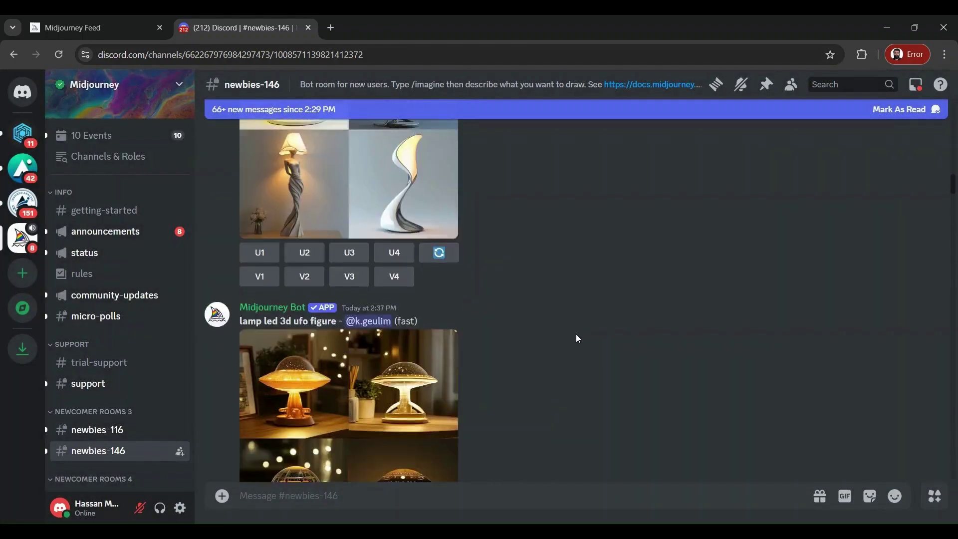
scroll(576, 334, up, 1)
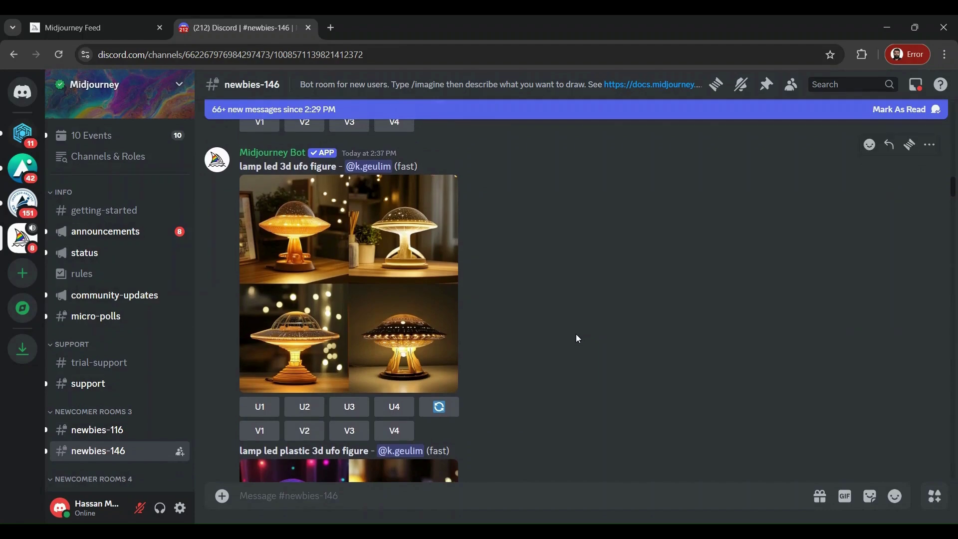
click(316, 203)
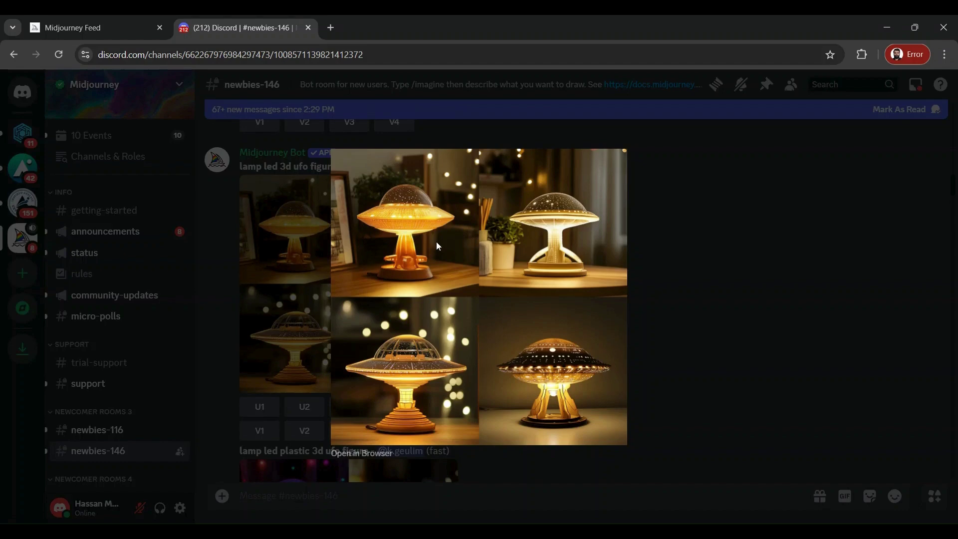
click(719, 247)
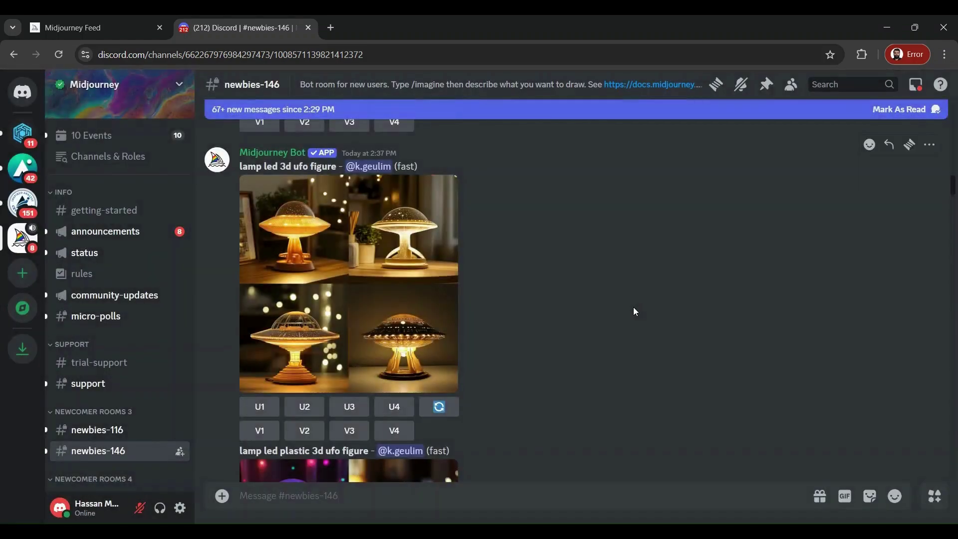
- View the image grid for the "Product shot of a neapolitanian pizza" prompt enlarged, and close the preview
scroll(633, 307, down, 3)
scroll(633, 307, down, 8)
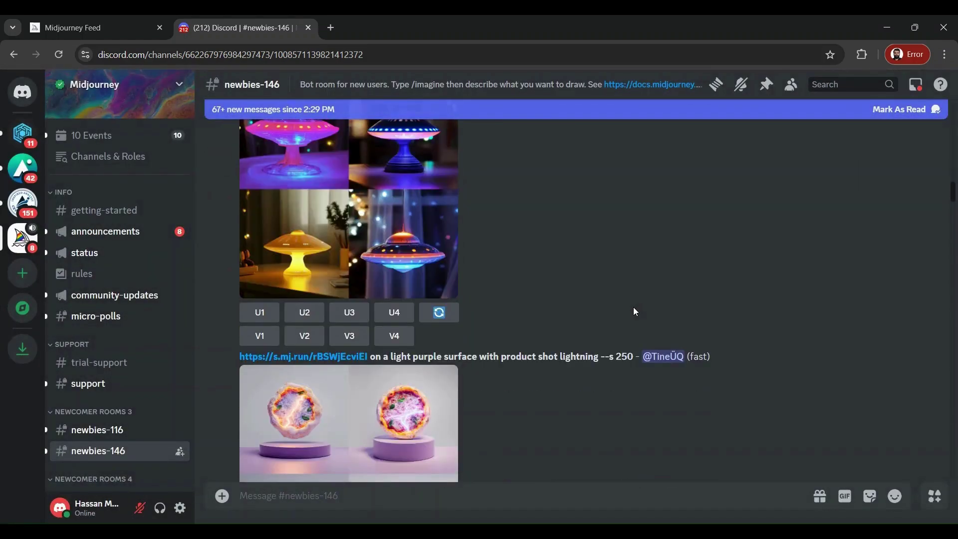
scroll(635, 311, down, 3)
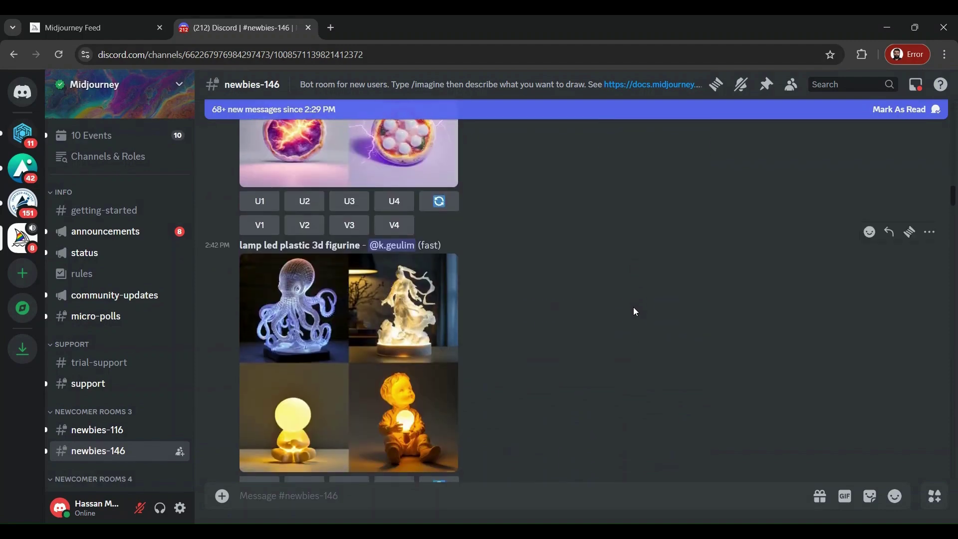
scroll(635, 311, down, 6)
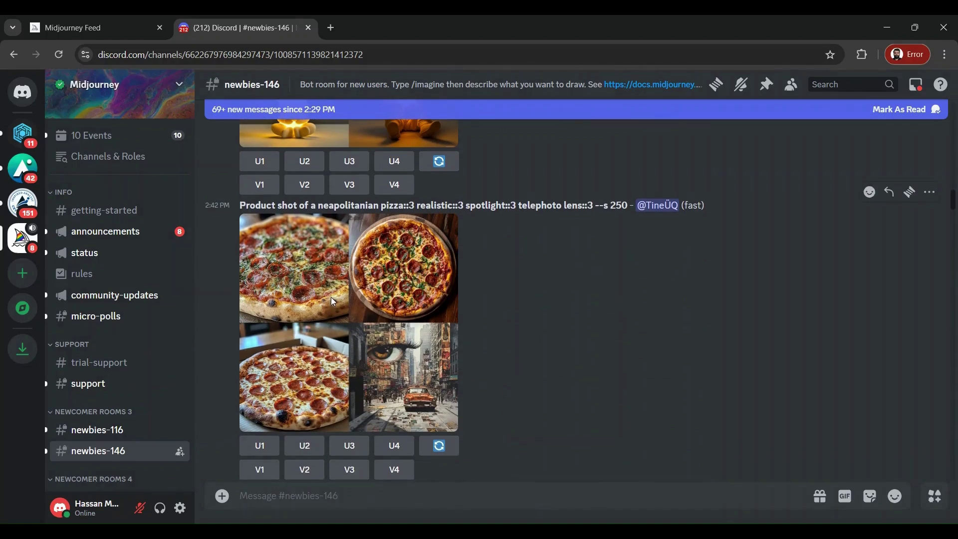
click(331, 297)
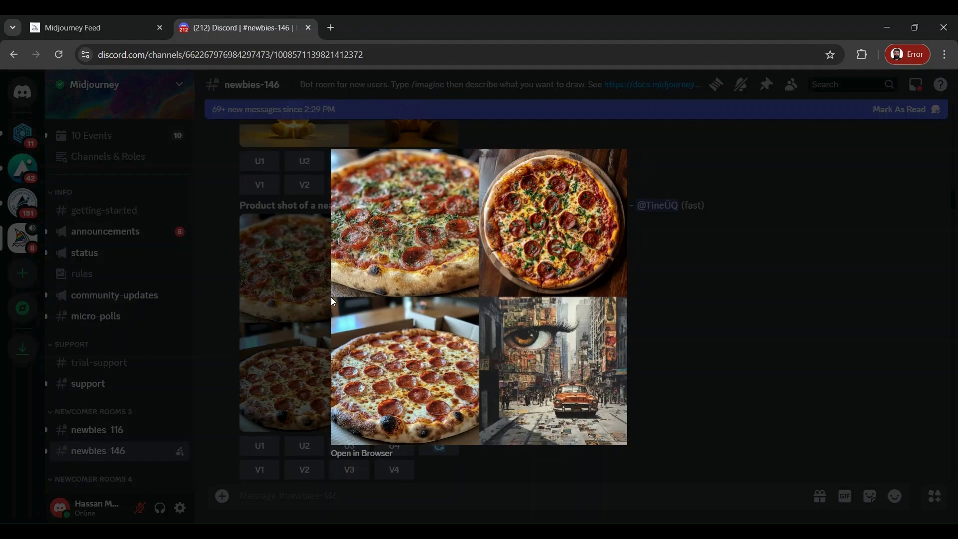
click(816, 337)
- Examine the newer prompts and generated image grids in newbies-146, including the volcano lamp, cup, pizza and trinket designs
scroll(659, 378, down, 5)
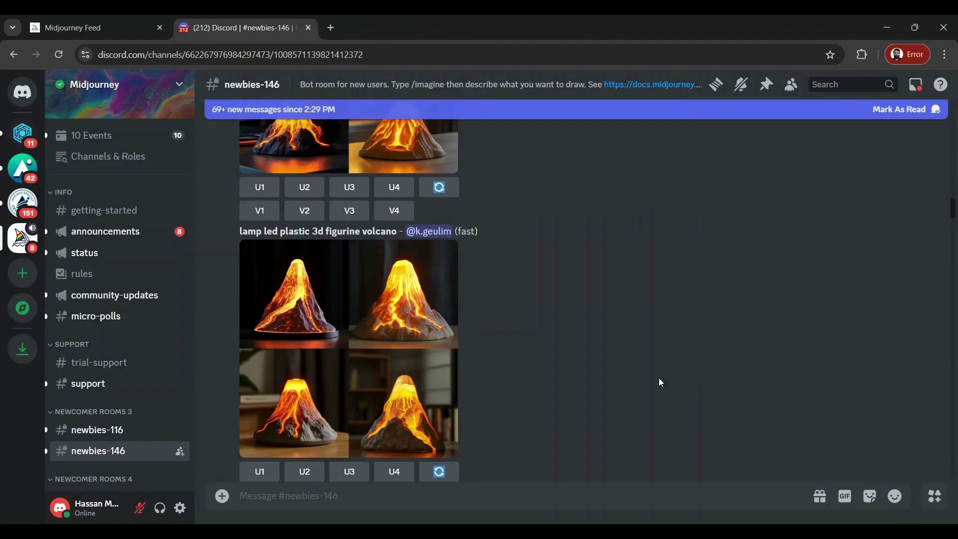
scroll(660, 379, down, 7)
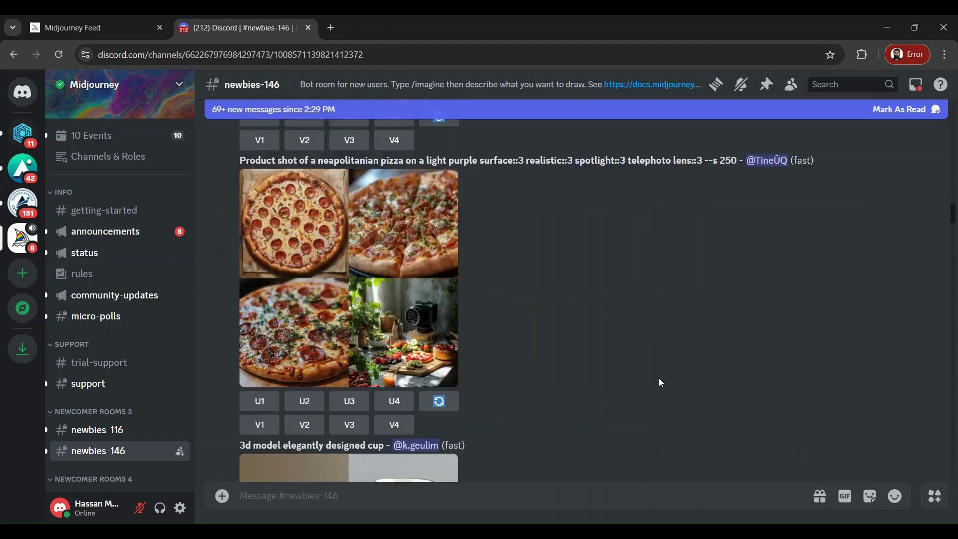
scroll(660, 382, down, 10)
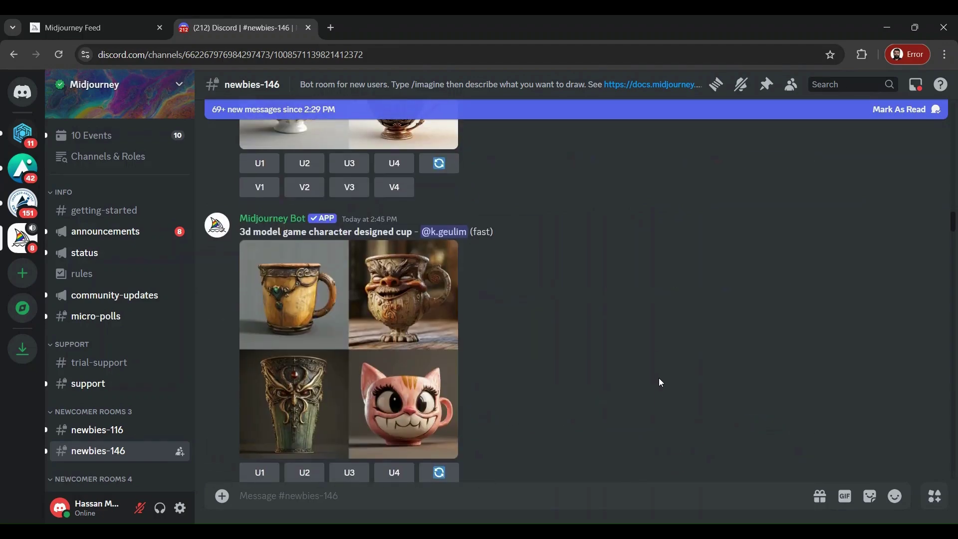
scroll(659, 379, down, 7)
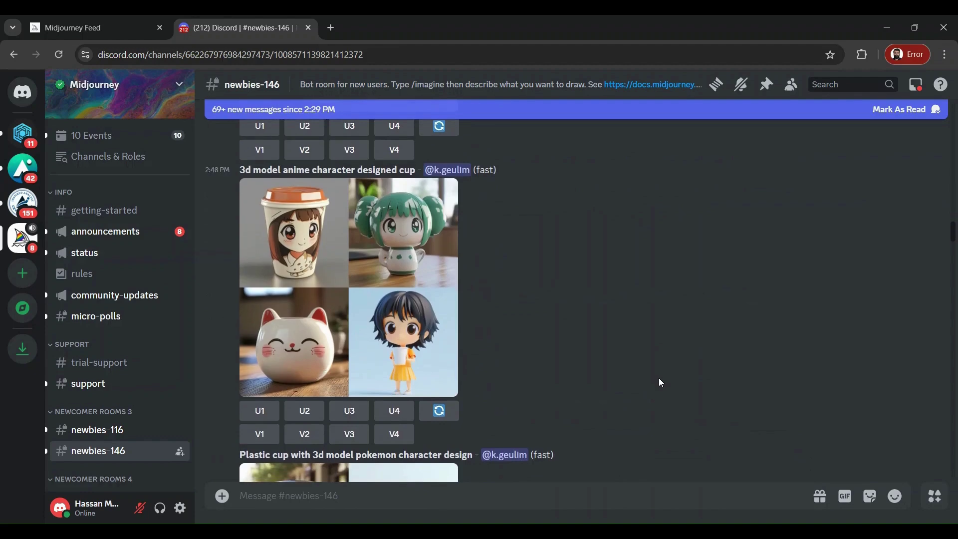
scroll(661, 382, up, 1)
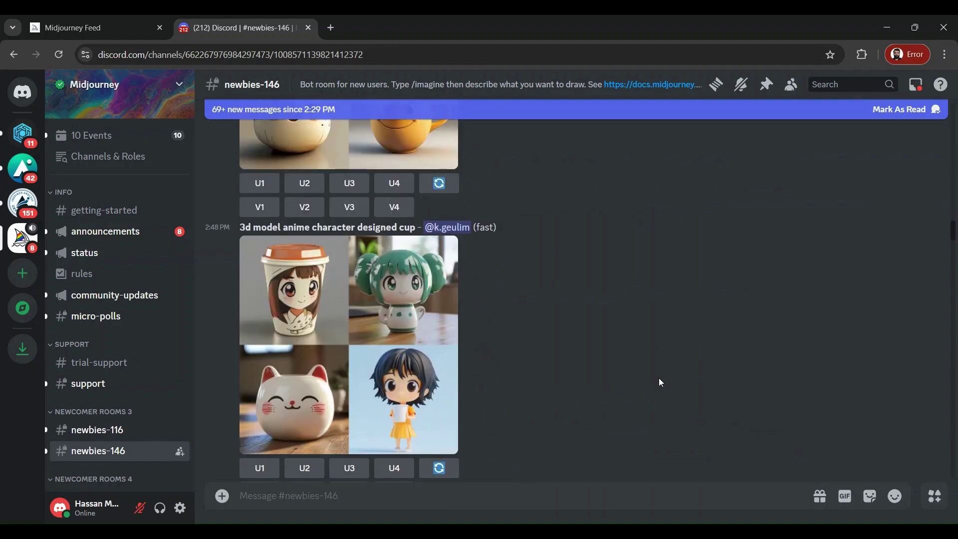
scroll(660, 380, down, 8)
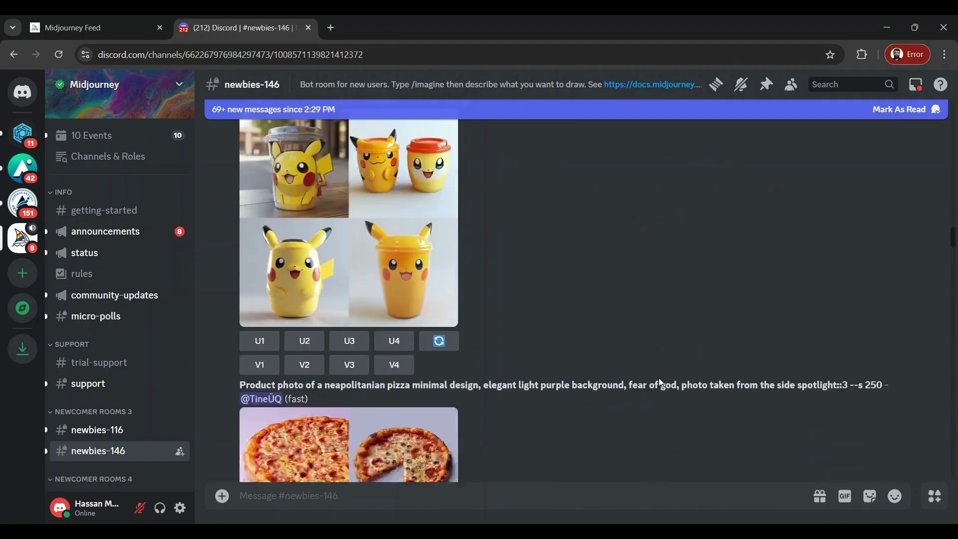
scroll(660, 380, down, 3)
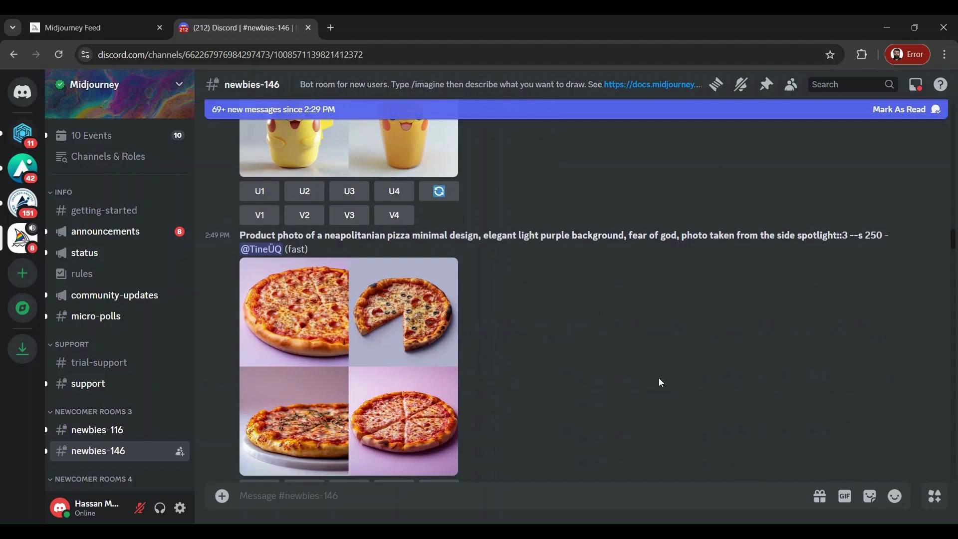
scroll(659, 380, down, 1)
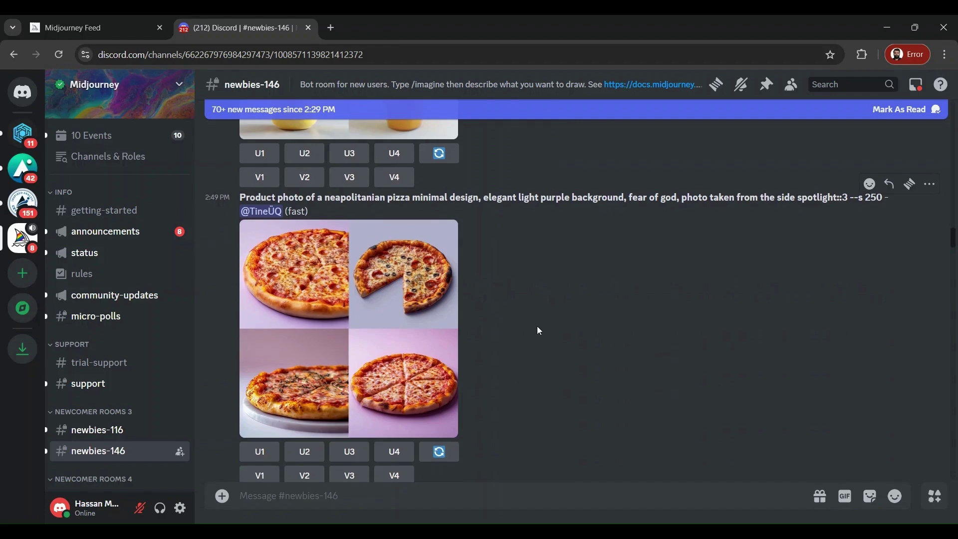
scroll(538, 331, down, 4)
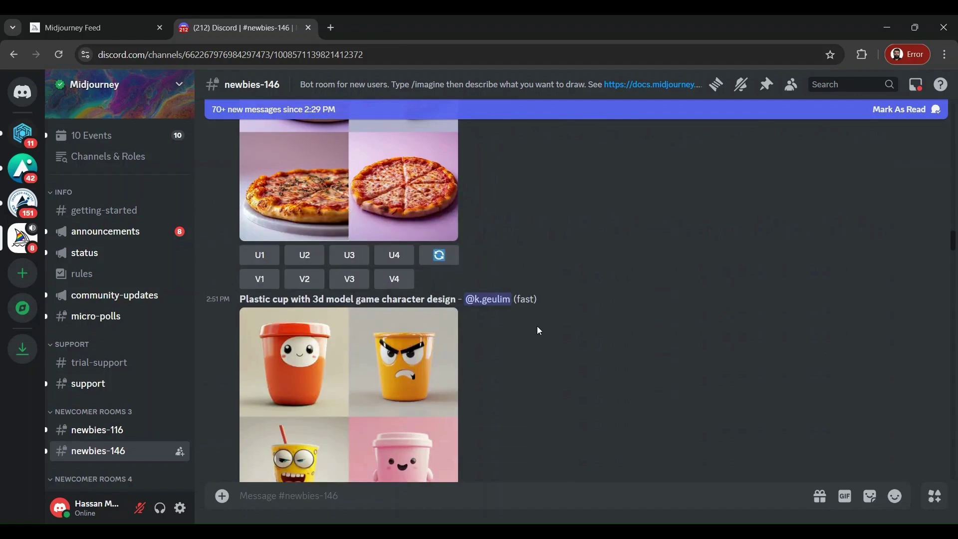
scroll(538, 330, down, 3)
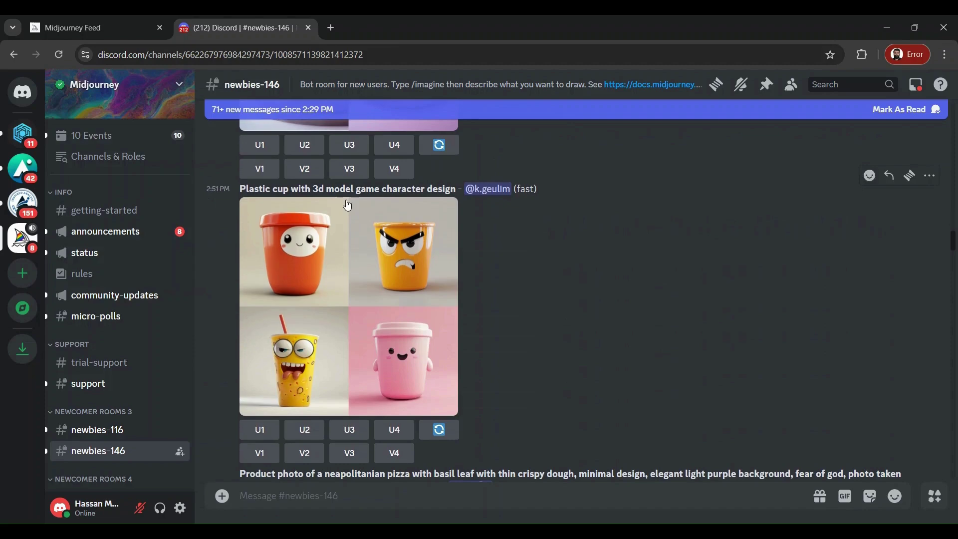
scroll(546, 253, down, 10)
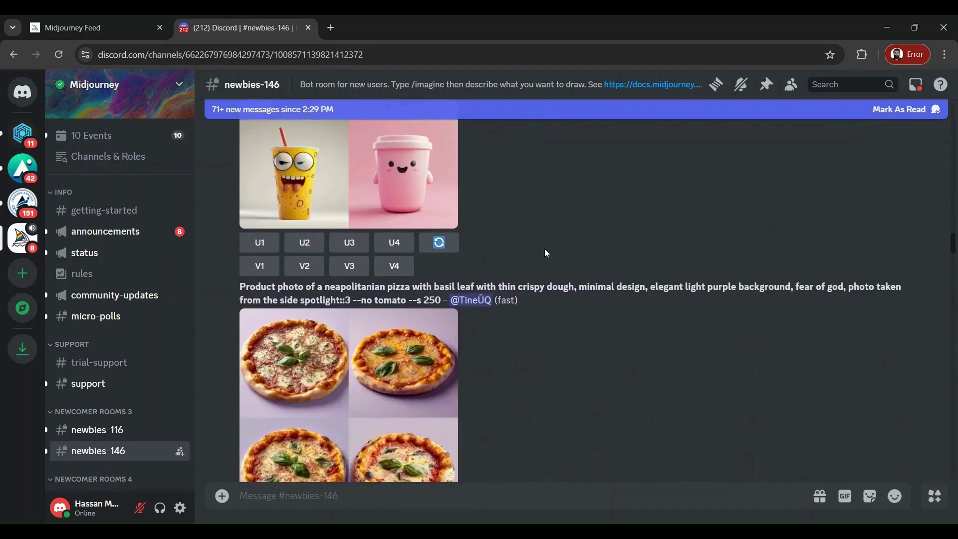
scroll(547, 253, down, 10)
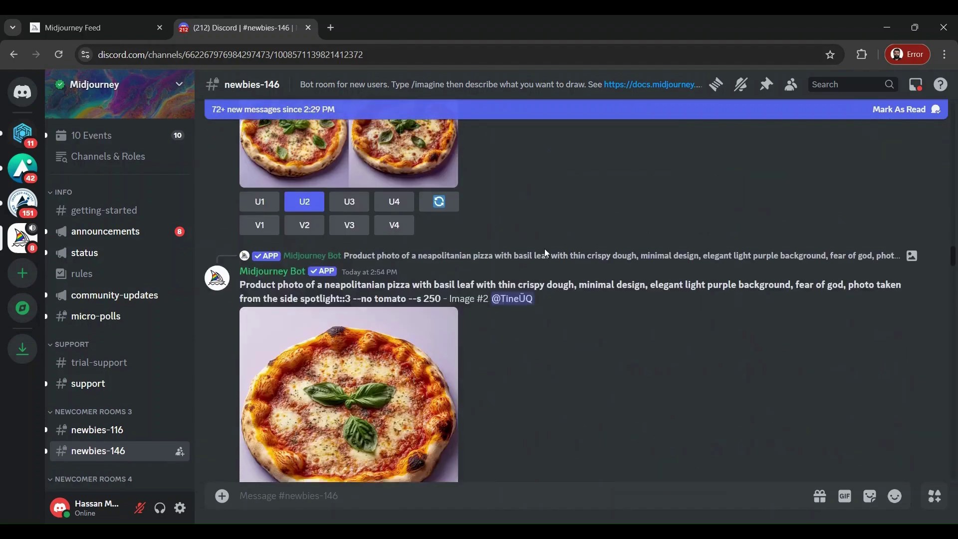
scroll(546, 253, down, 10)
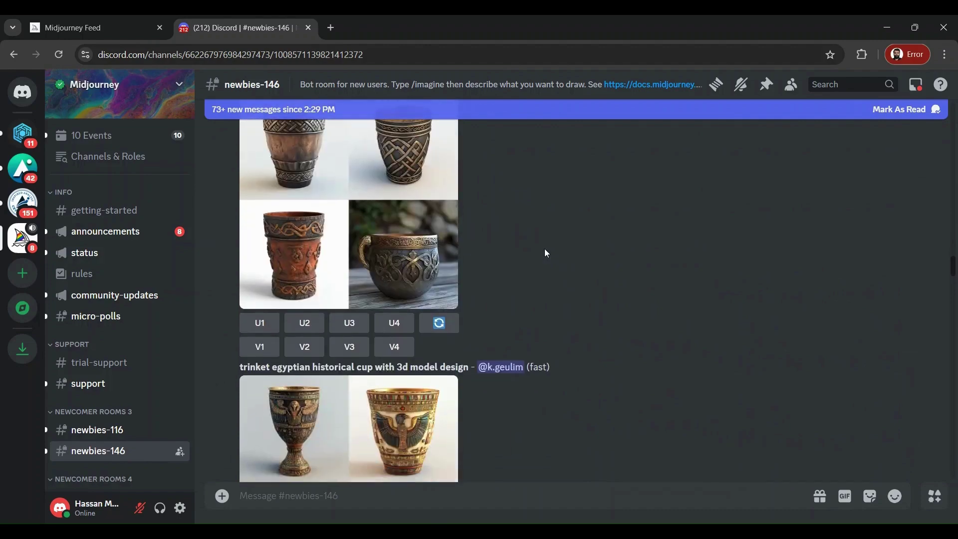
scroll(615, 320, down, 10)
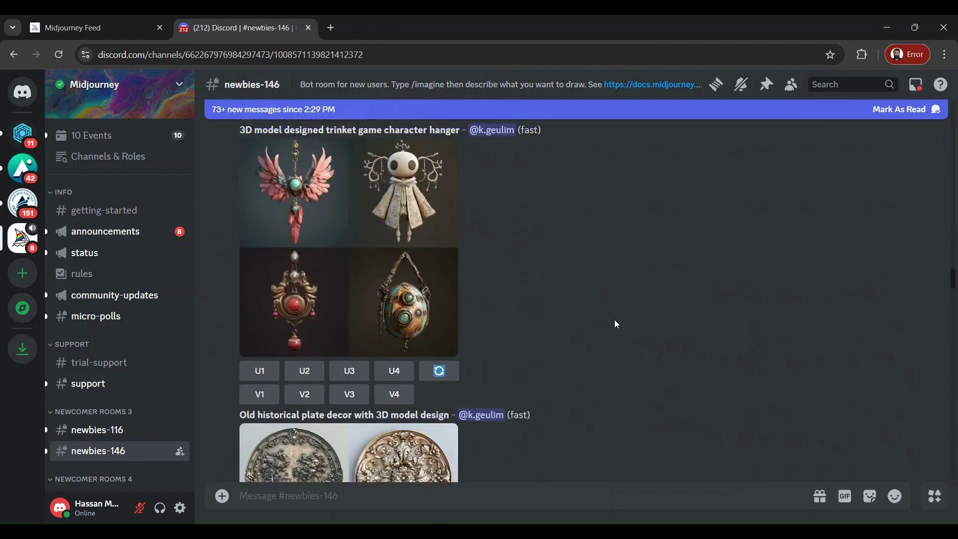
scroll(615, 320, down, 8)
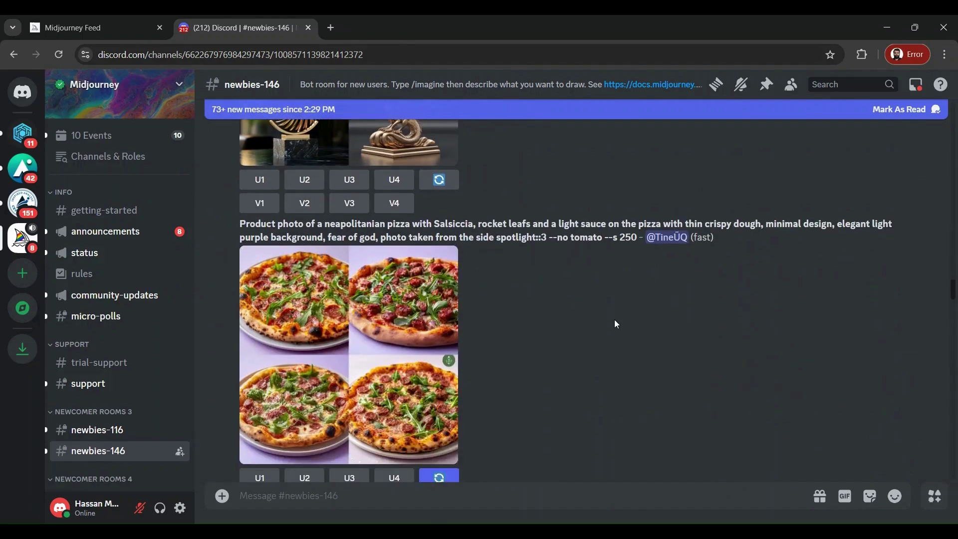
- Examine the newer pizza, decorative jointed moving toy and game character pen holder prompts with their image grids in newbies-146
scroll(617, 325, down, 8)
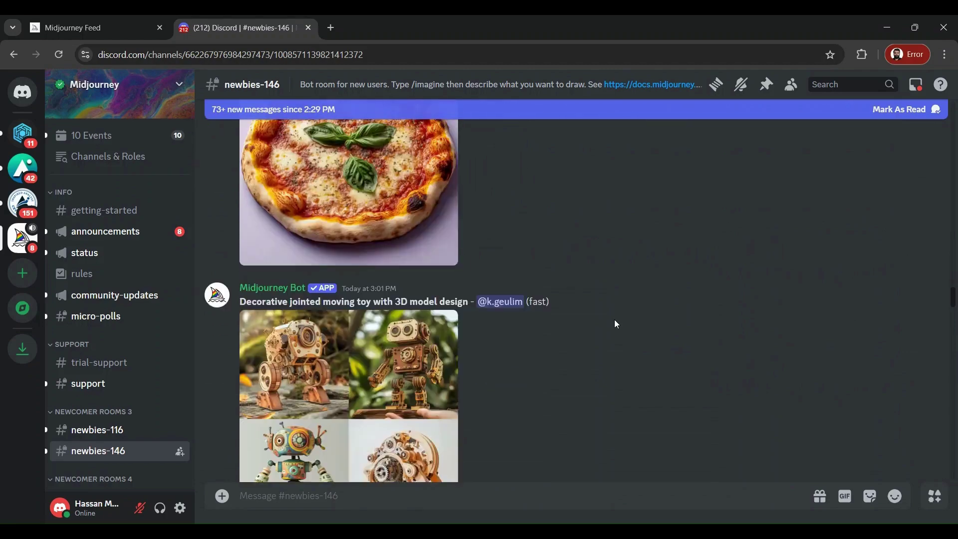
scroll(616, 324, down, 5)
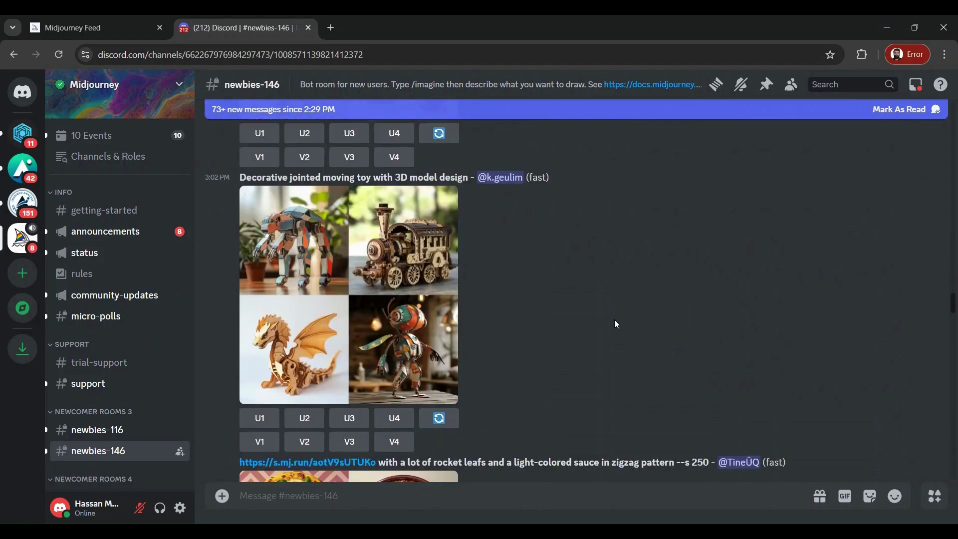
scroll(617, 324, down, 4)
scroll(616, 324, down, 3)
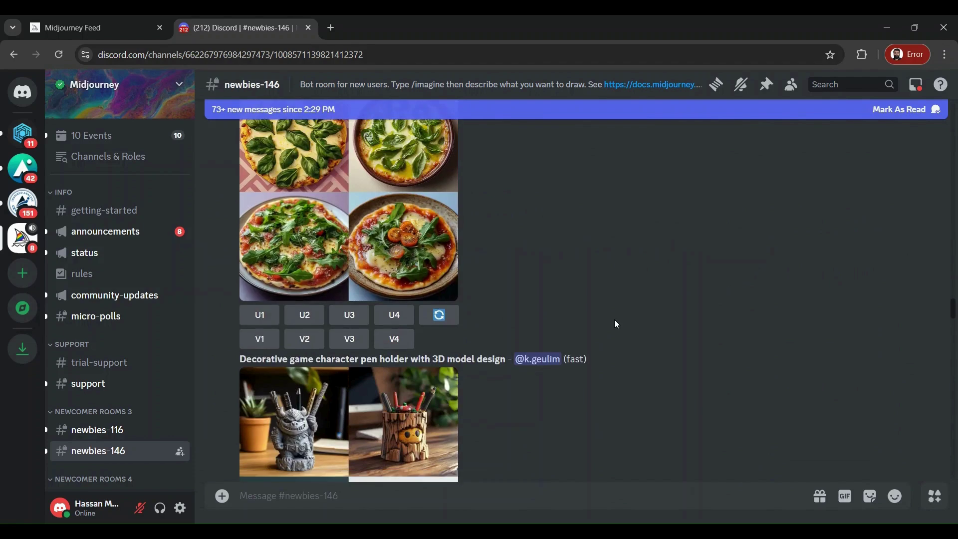
scroll(617, 324, down, 4)
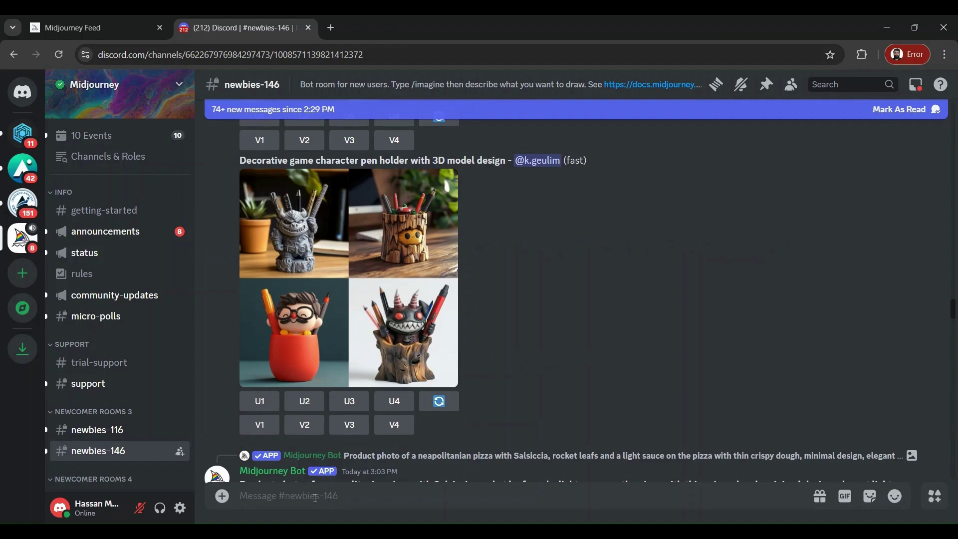
- Submit an /imagine prompt for a rainbow-colored hot air balloon in stormy evening weather, with dark clouds full of lightening and people jumping out to save their lives
text(/)
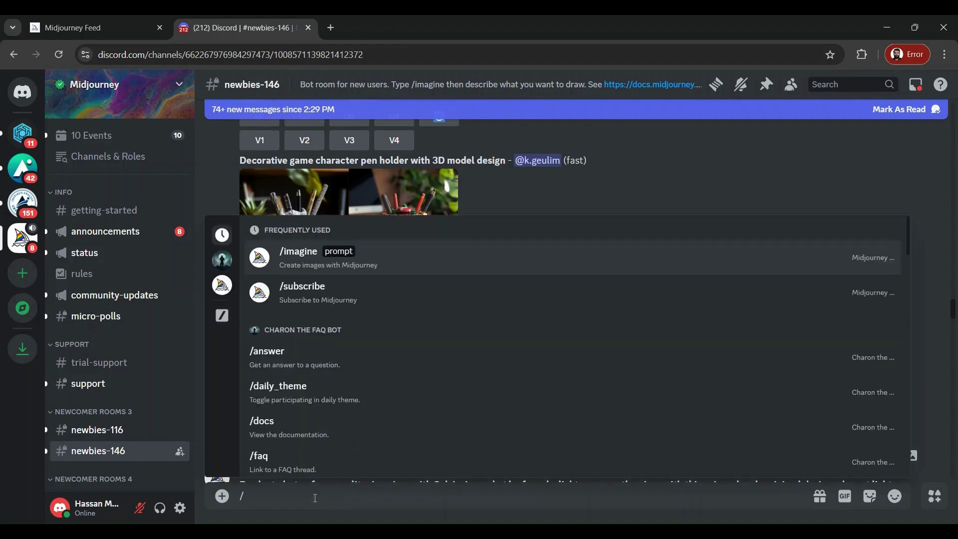
click(420, 268)
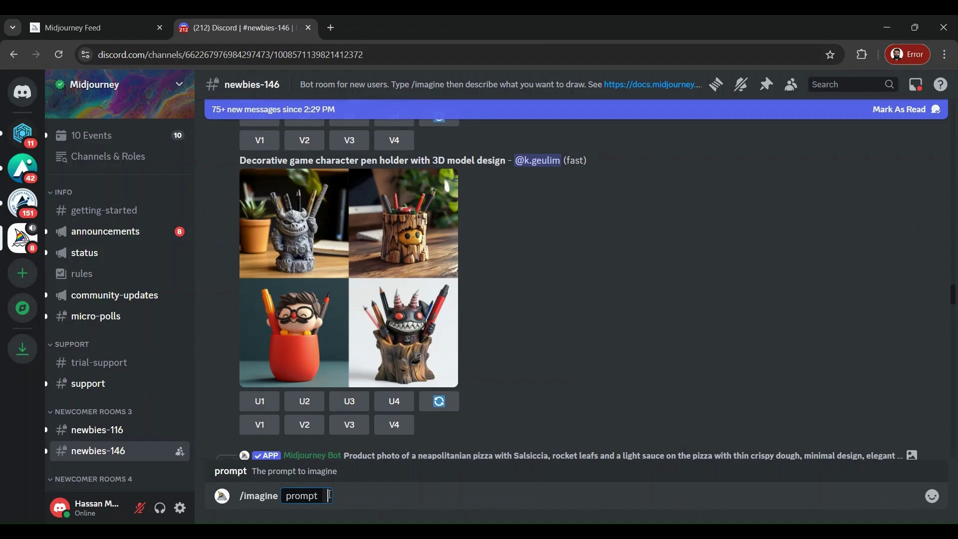
text(A hot air balloon in a stormy weather during evening. The sky is filled with dark clouds full of lightening. The people in hot air balloon are jumping out of it to save their lives. The hot air balloon has rainbow colors.)
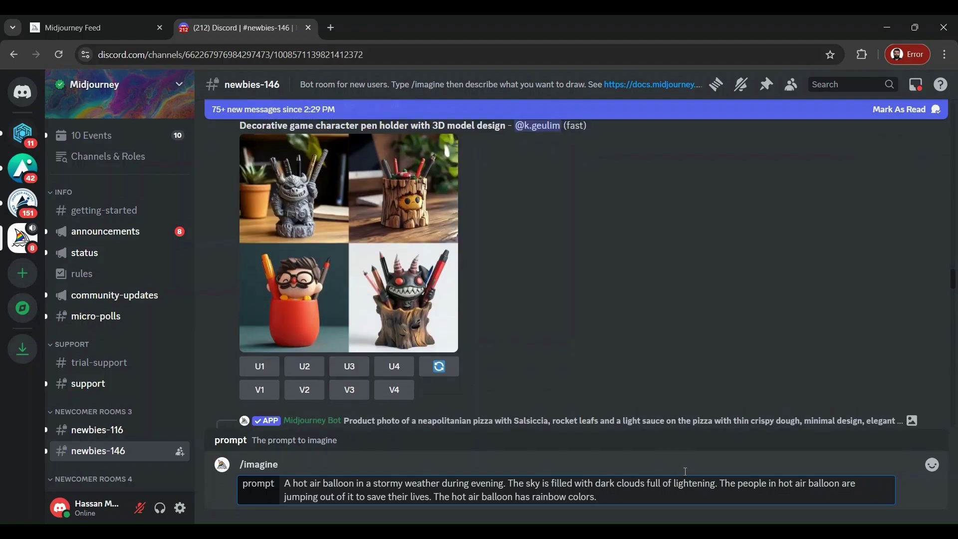
key(Return)
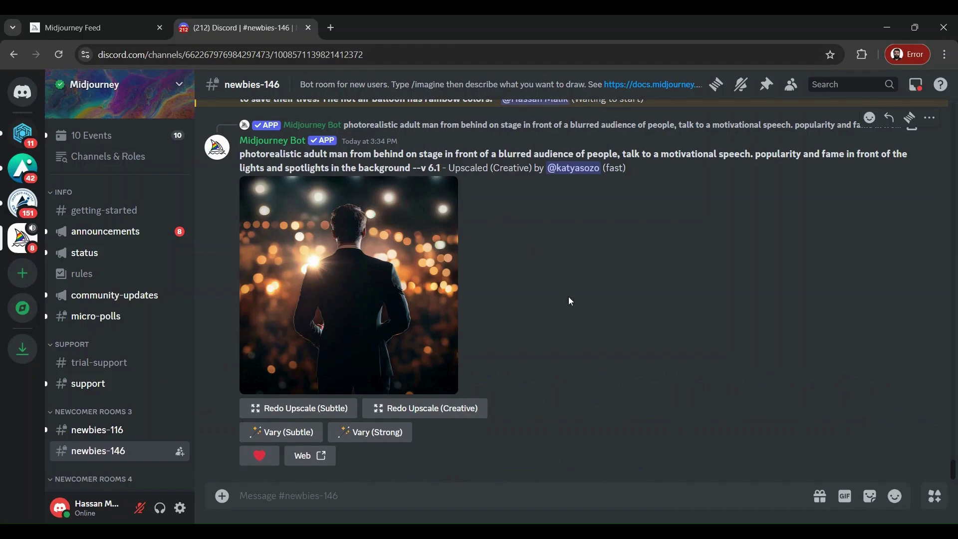
- Find the generated hot air balloon image grid in the channel, view it enlarged, and close the preview
scroll(568, 298, up, 2)
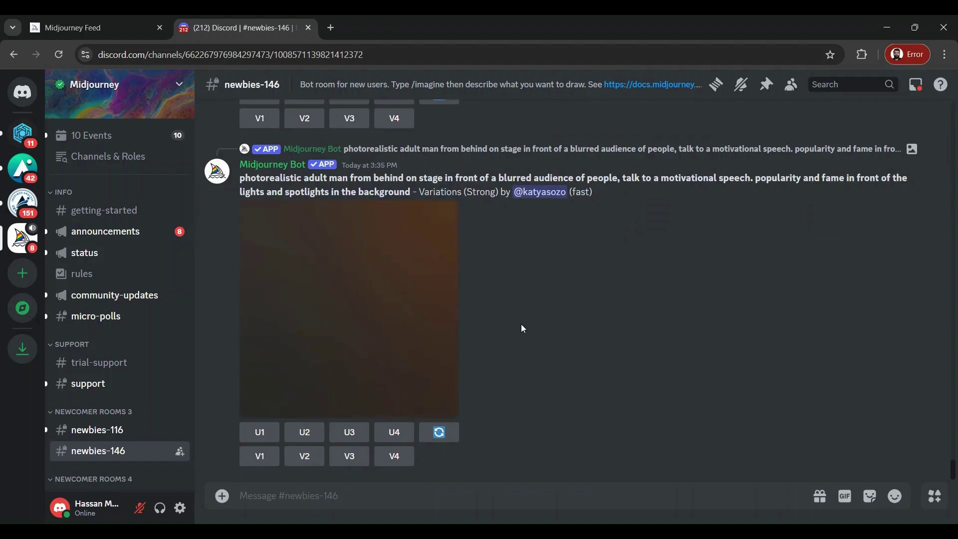
scroll(523, 328, up, 3)
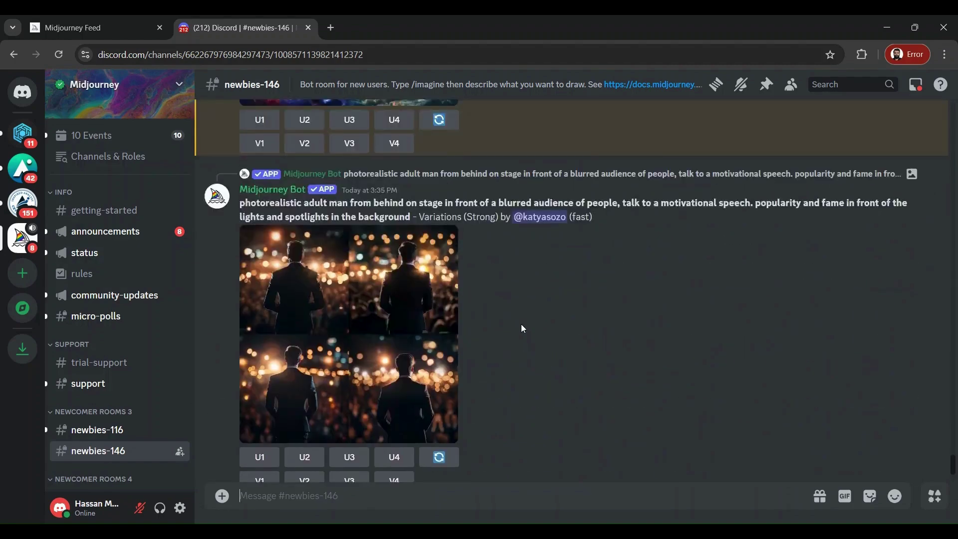
scroll(523, 329, up, 5)
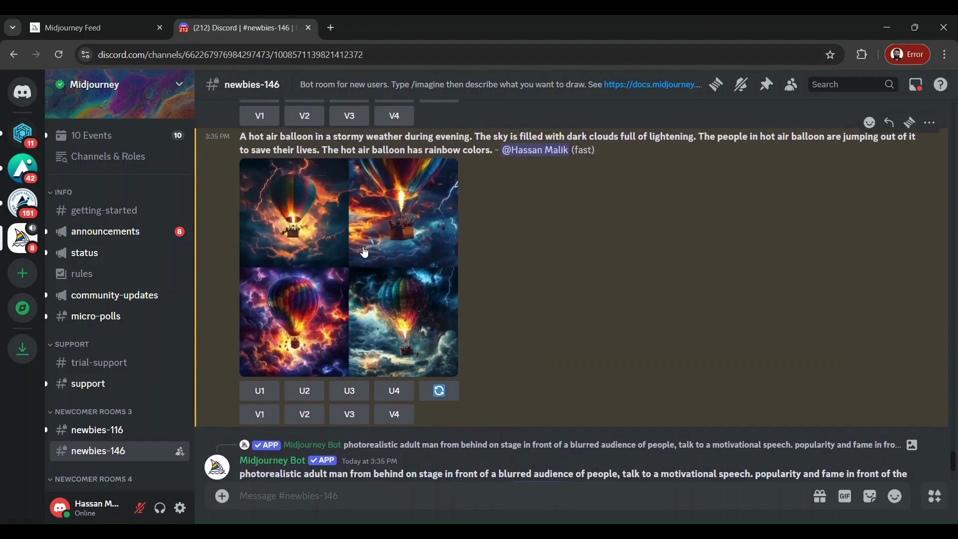
click(363, 246)
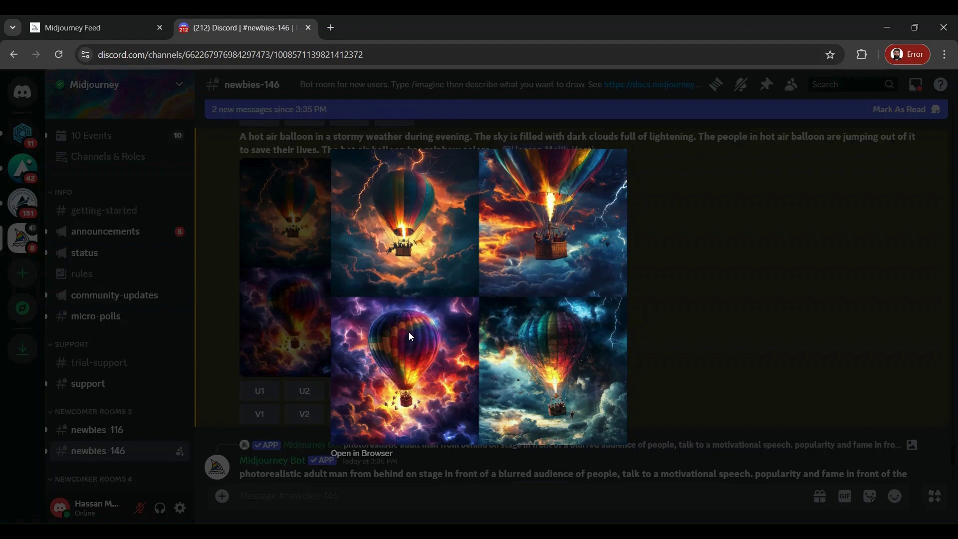
click(691, 322)
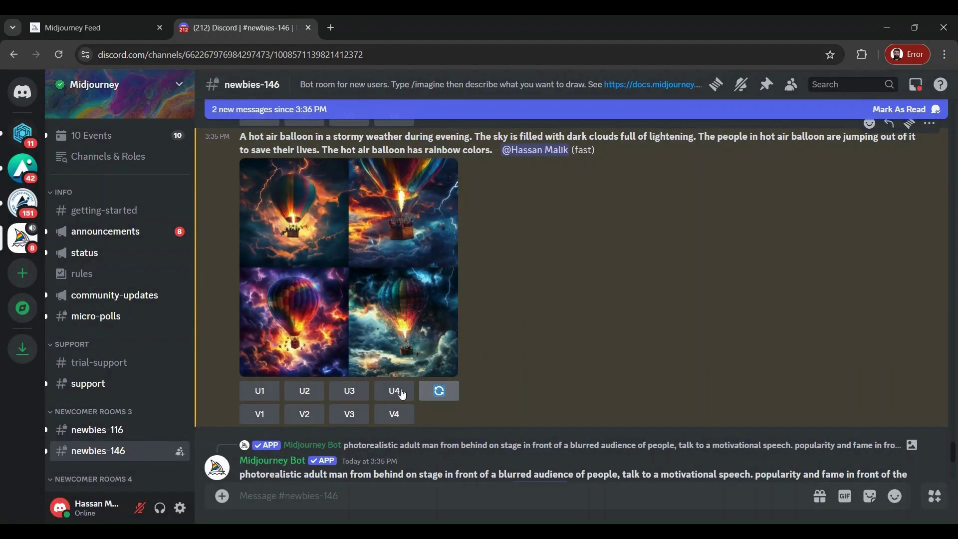
- Upscale the second and third hot air balloon images, request variations of the fourth, and rerun the whole prompt
click(311, 397)
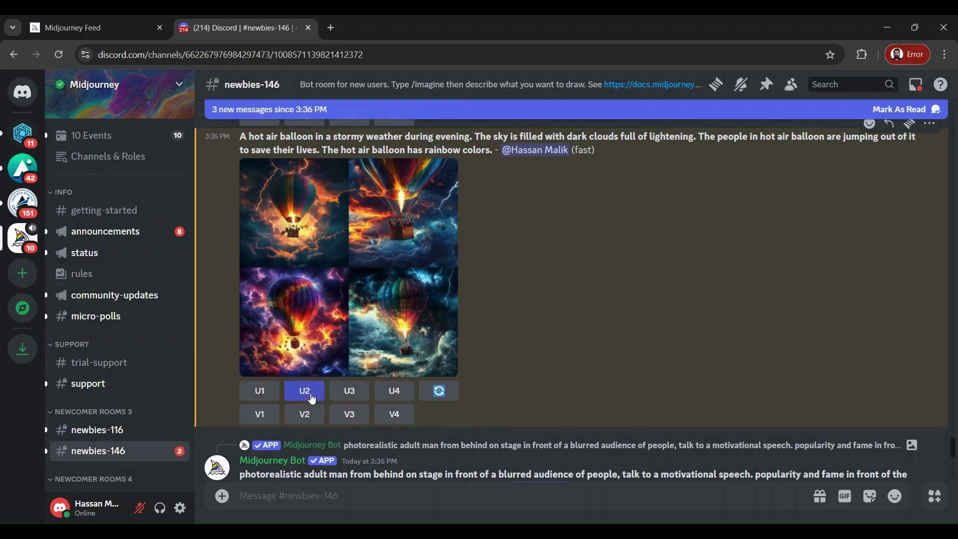
click(354, 398)
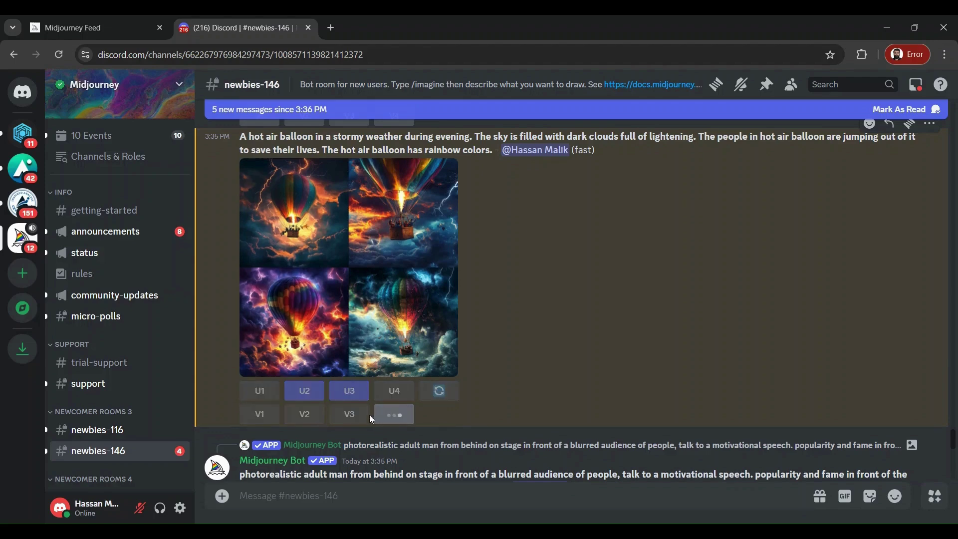
click(394, 414)
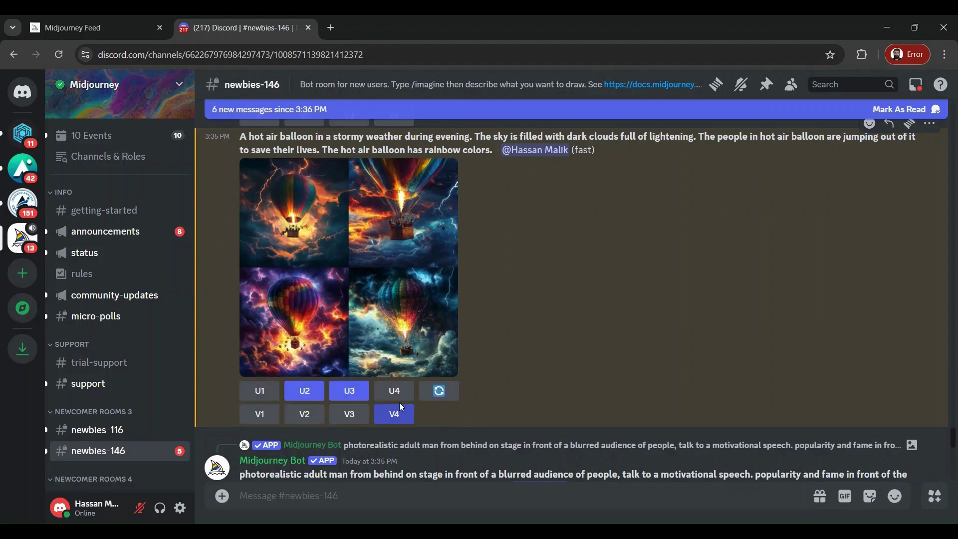
click(442, 394)
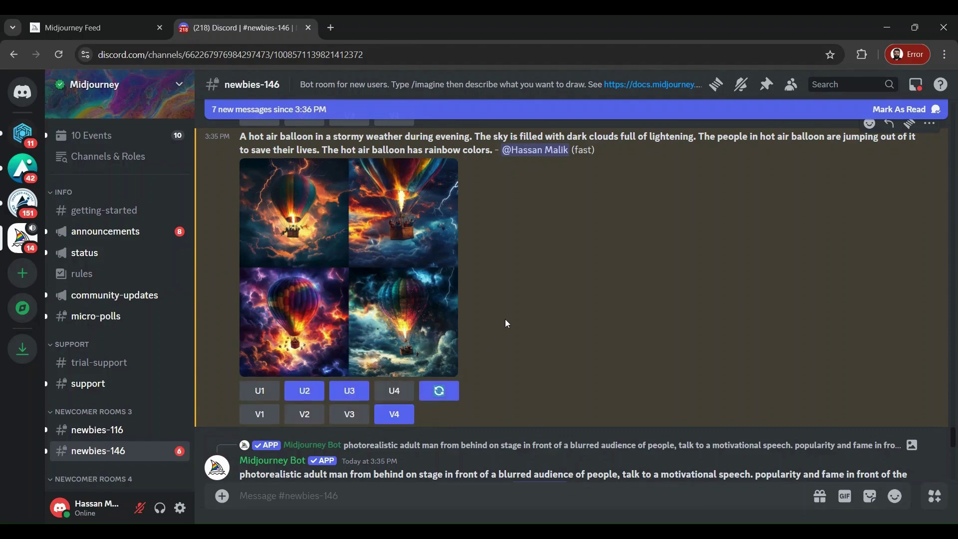
- View the upscaled hot air balloon Image #2 enlarged, and close the preview
scroll(507, 323, down, 15)
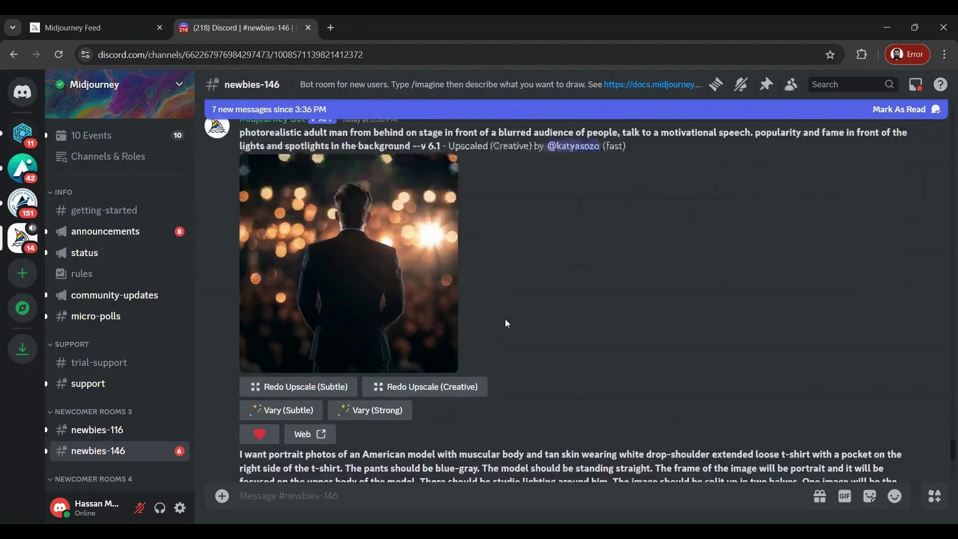
scroll(505, 319, down, 4)
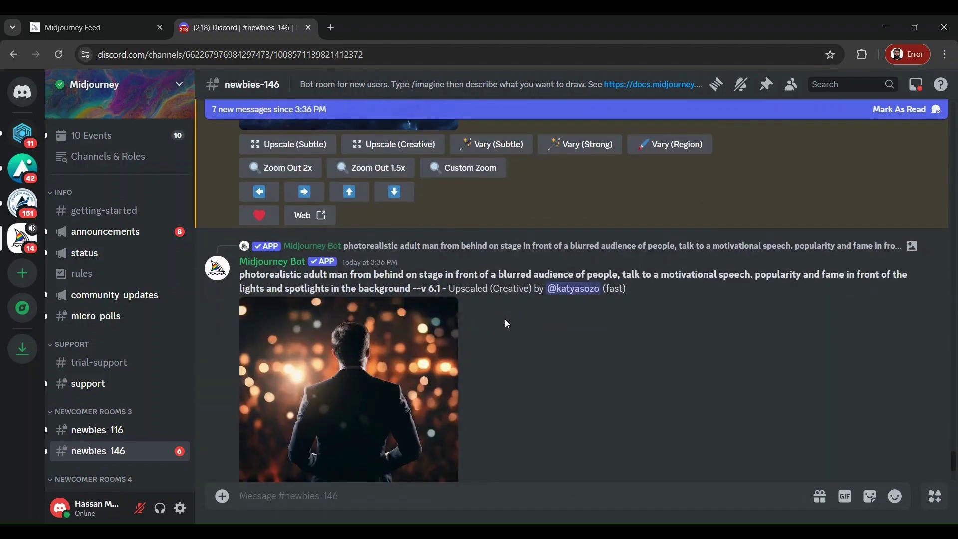
scroll(506, 322, up, 1)
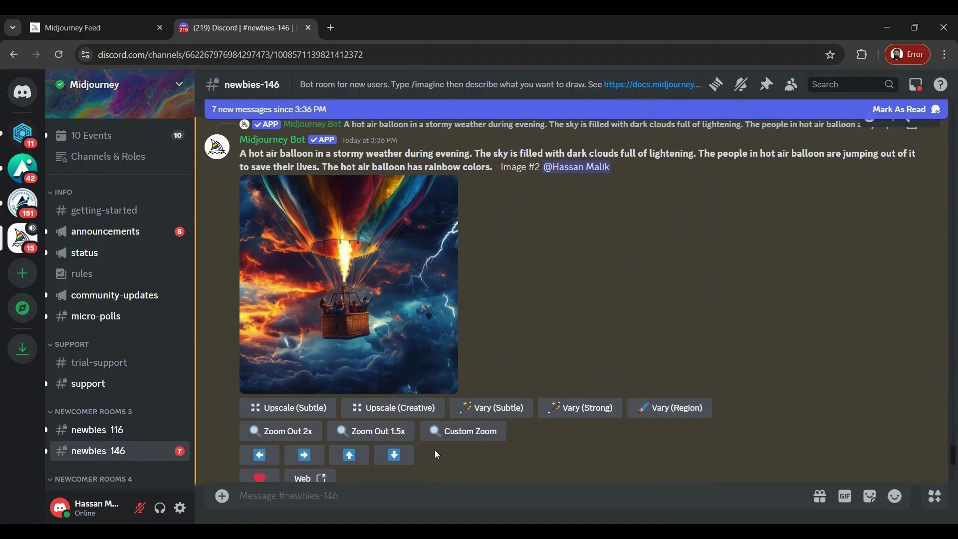
click(277, 337)
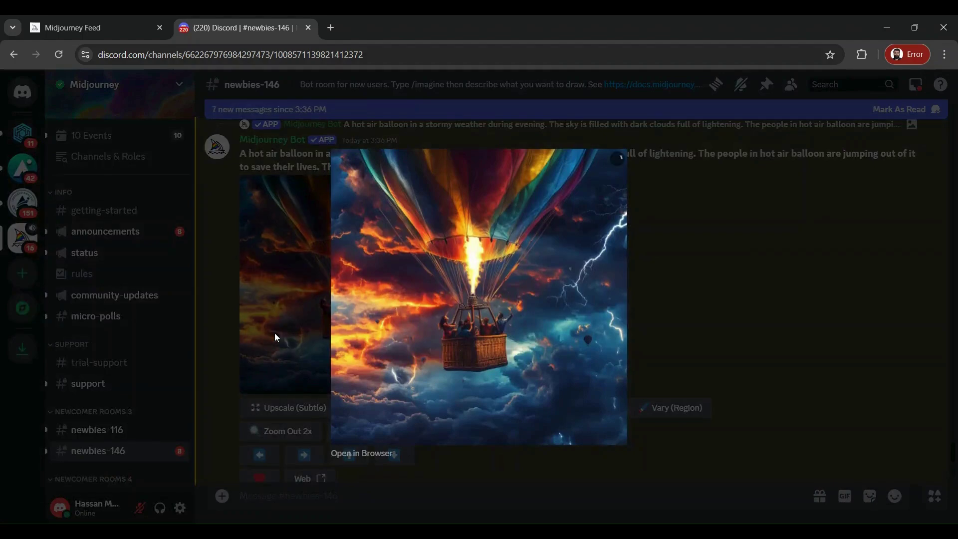
click(682, 325)
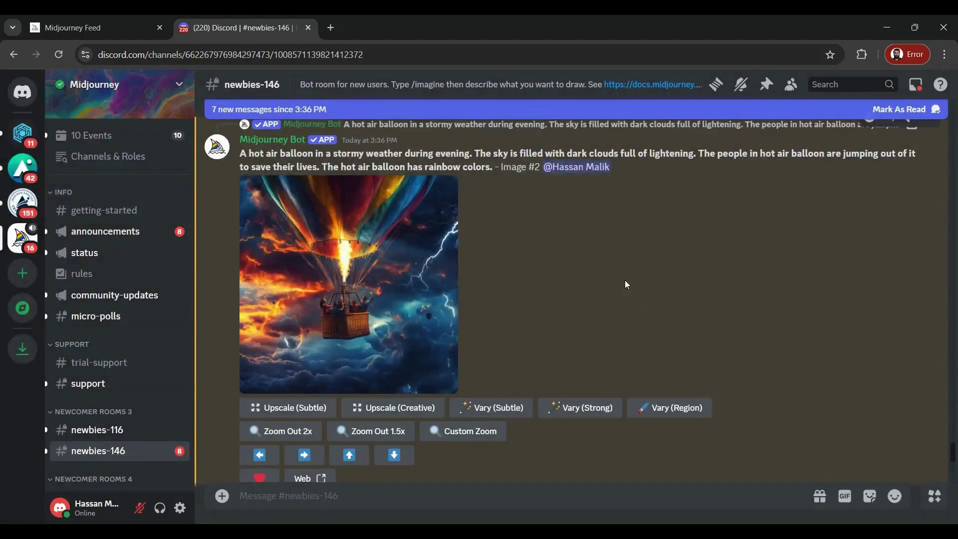
- View the upscaled image for the "photorealistic adult man from behind on stage" prompt enlarged, and close the preview
scroll(626, 284, down, 8)
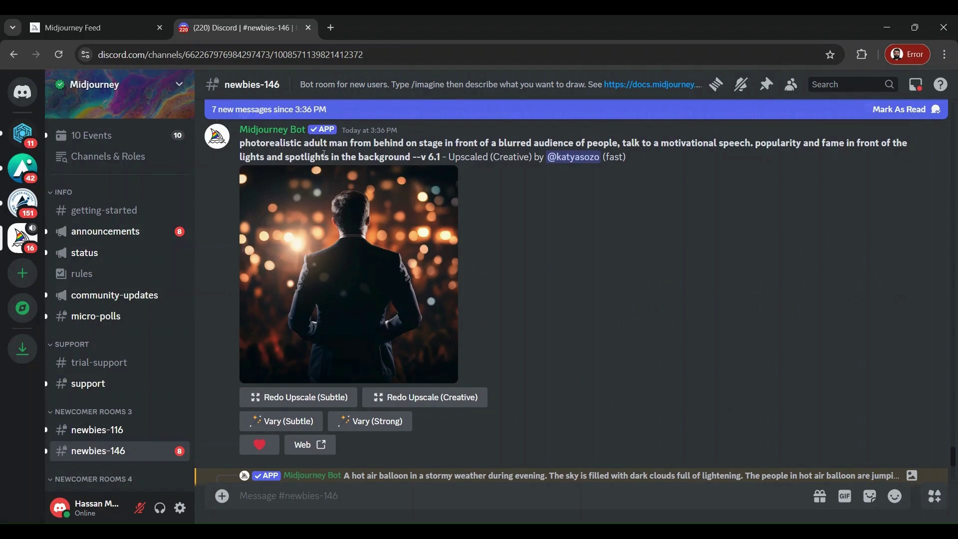
click(351, 260)
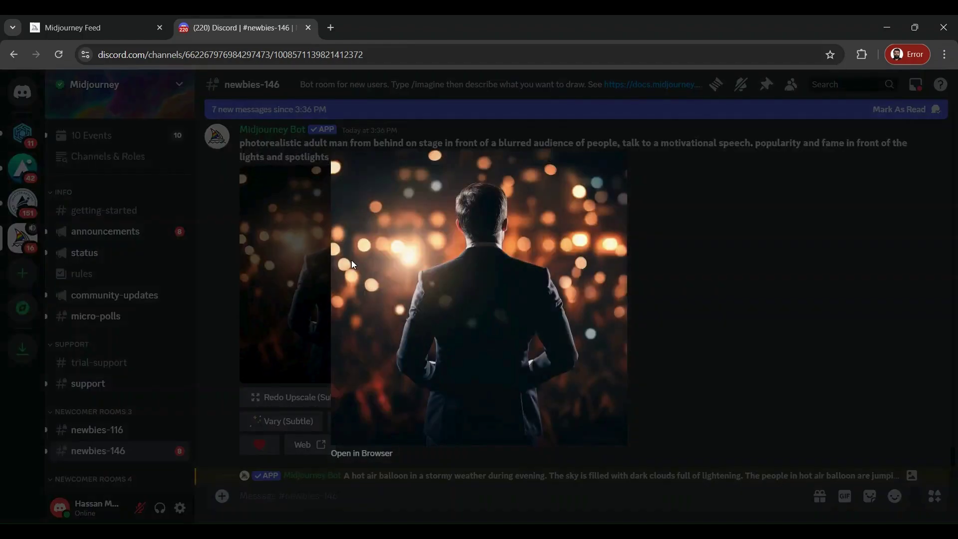
click(696, 262)
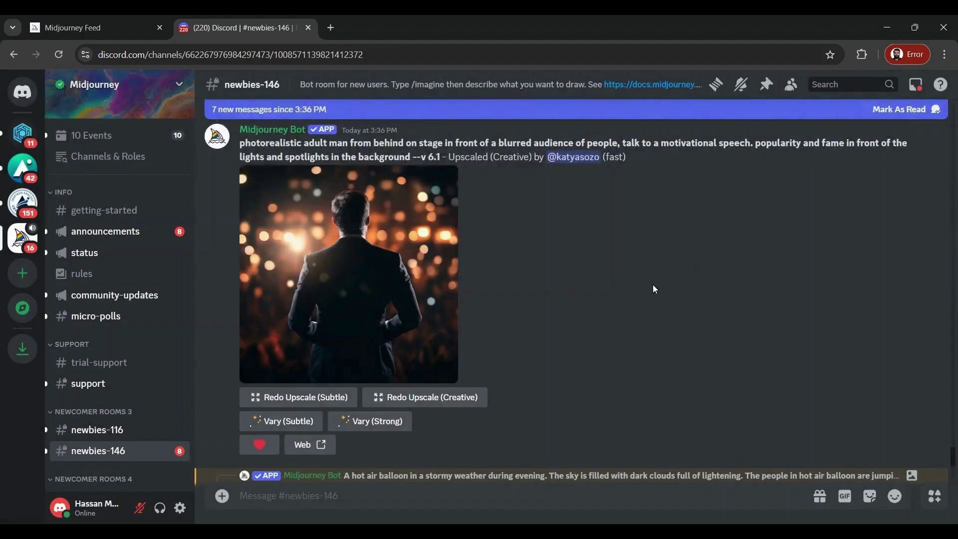
- View the upscaled hot air balloon Image #3 enlarged, and close the preview
scroll(653, 284, down, 5)
scroll(653, 288, down, 2)
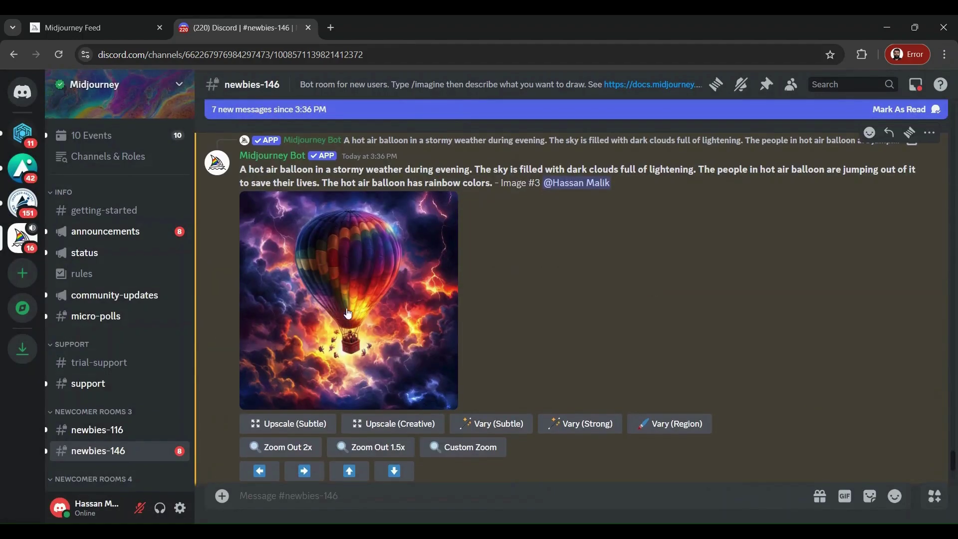
click(348, 313)
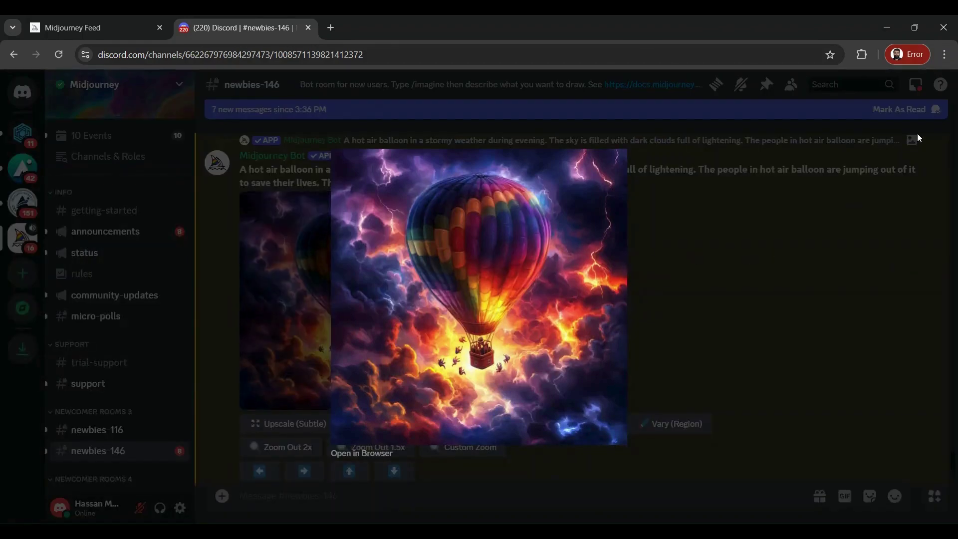
click(731, 237)
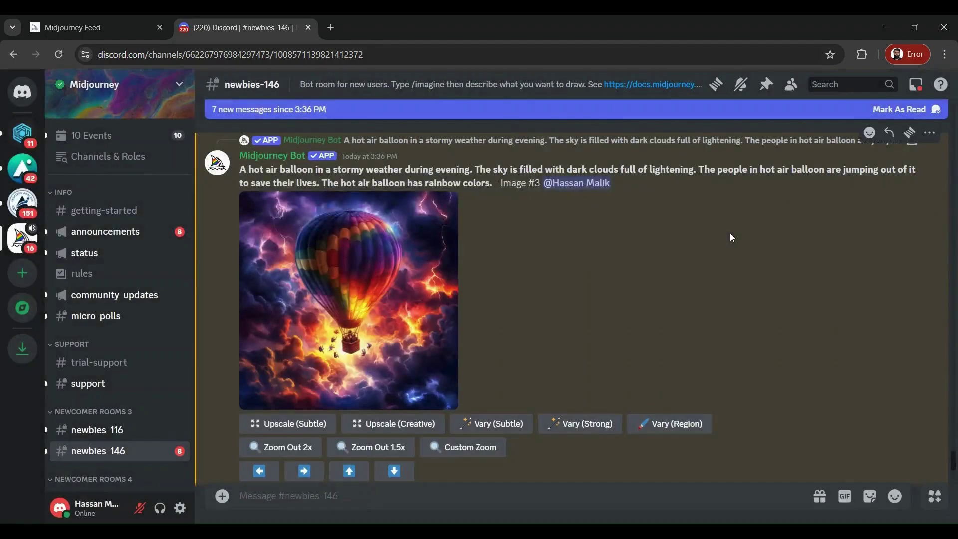